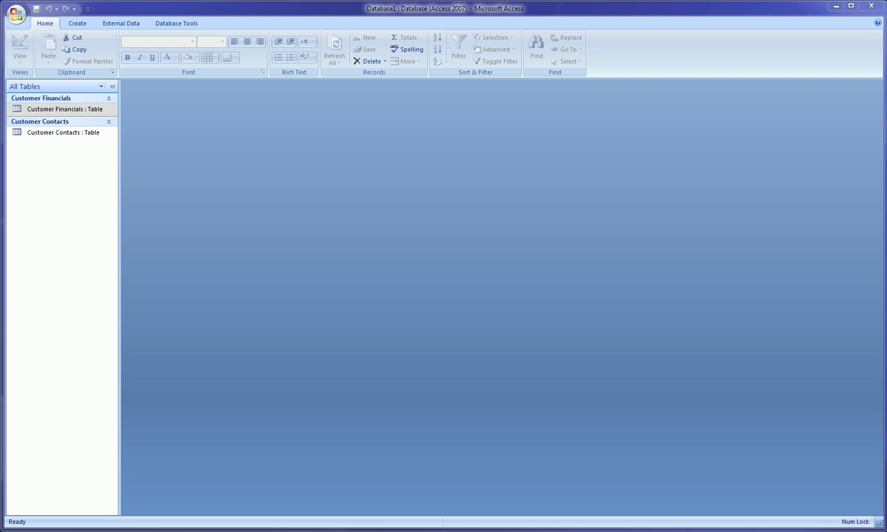
Step: Open the Customer Financials and Customer Contacts tables in Datasheet view
click(175, 14)
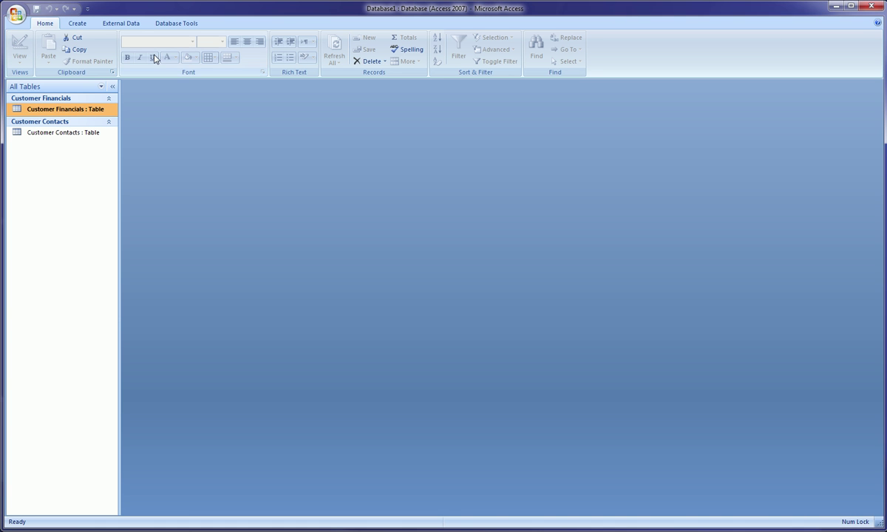
click(64, 132)
click(69, 111)
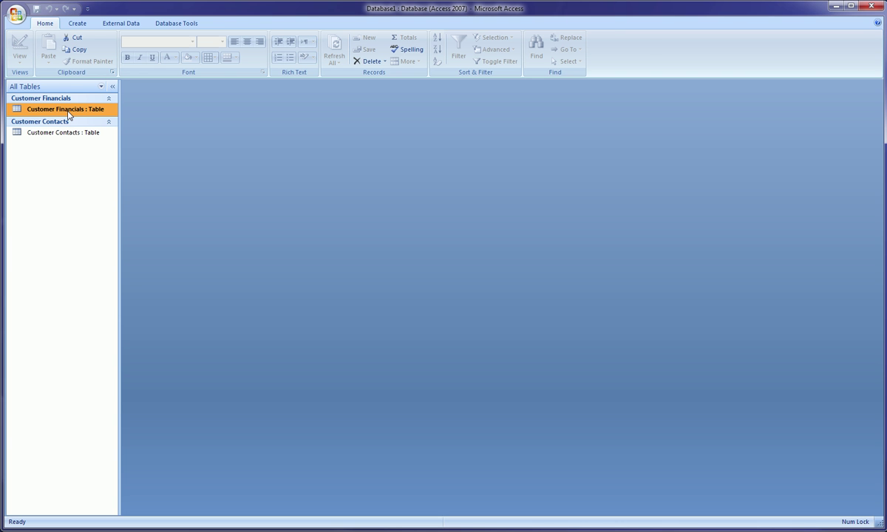
click(67, 131)
key(Up)
double_click(64, 135)
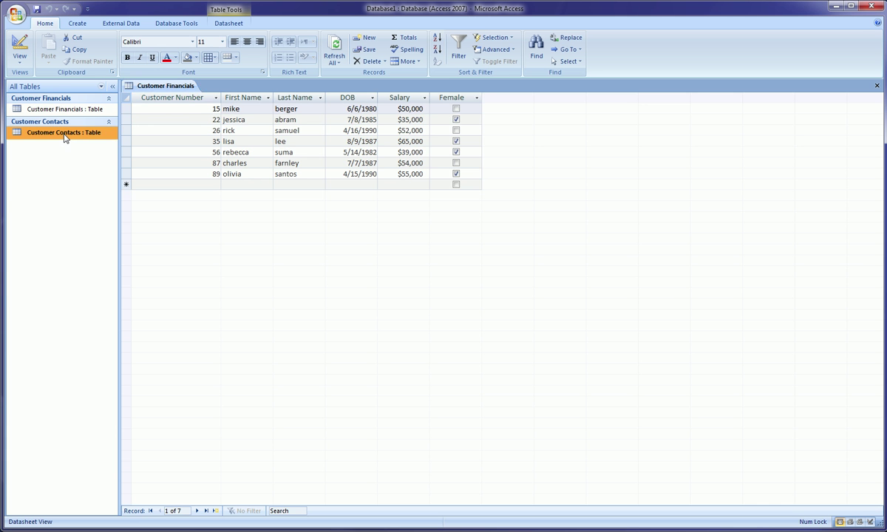
click(164, 86)
click(238, 86)
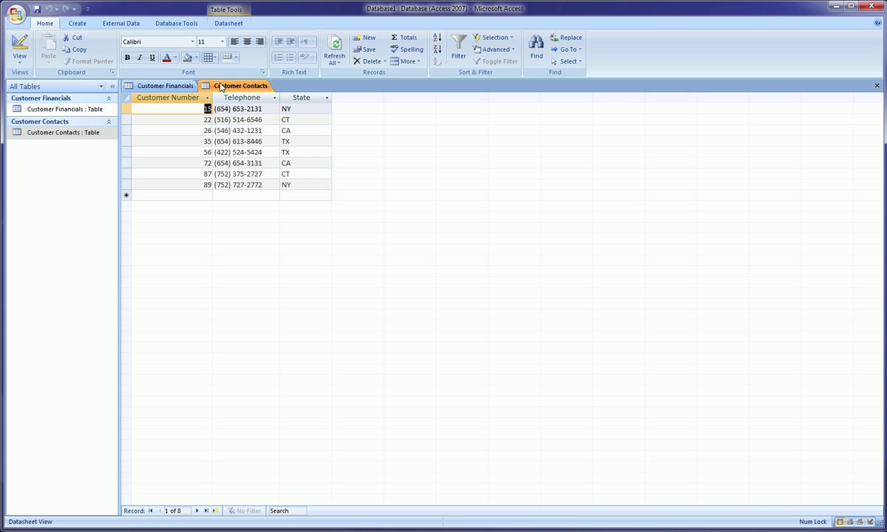
Step: Examine both open tables and compare their Customer Number columns as the field they have in common
click(177, 87)
click(218, 86)
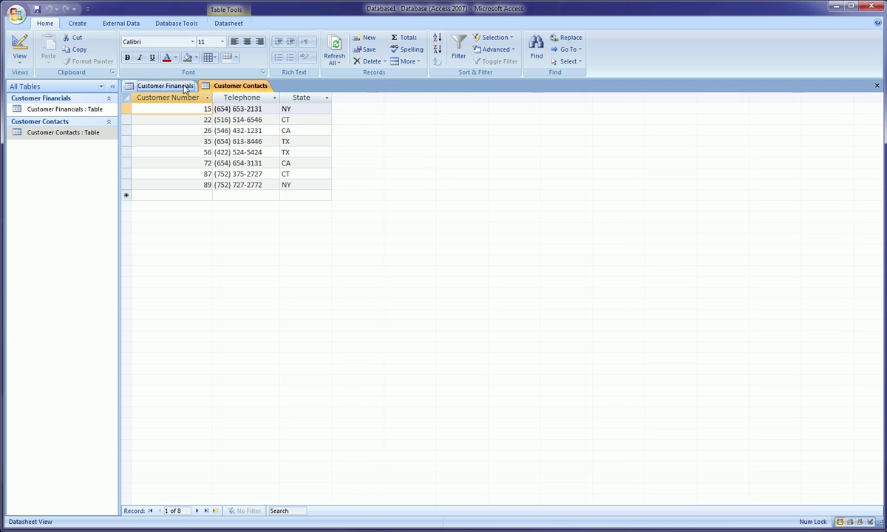
click(185, 87)
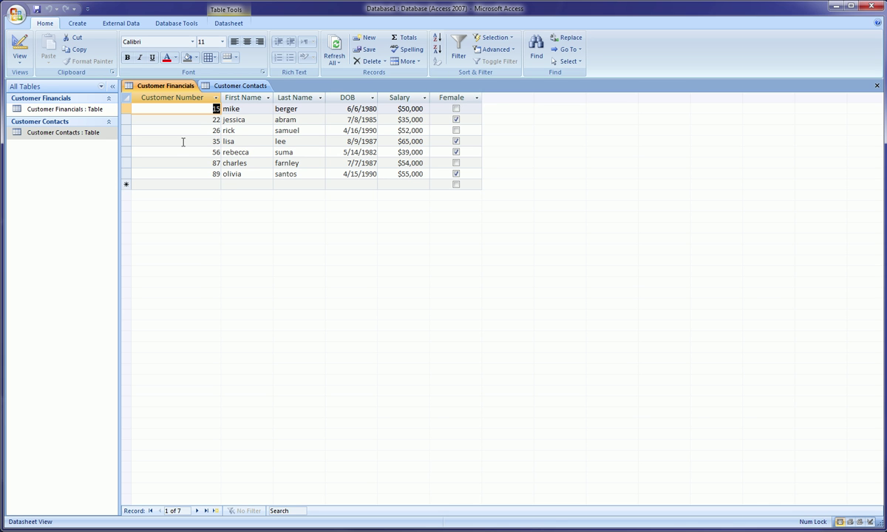
click(244, 87)
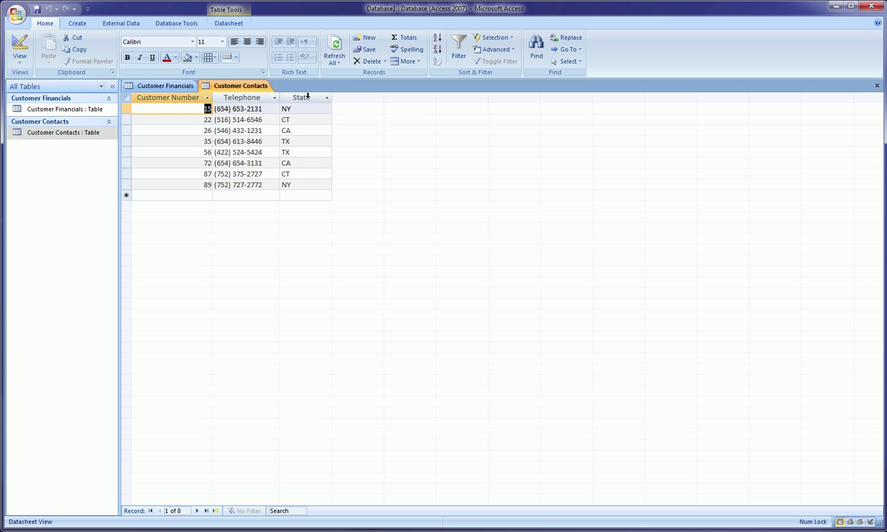
click(195, 98)
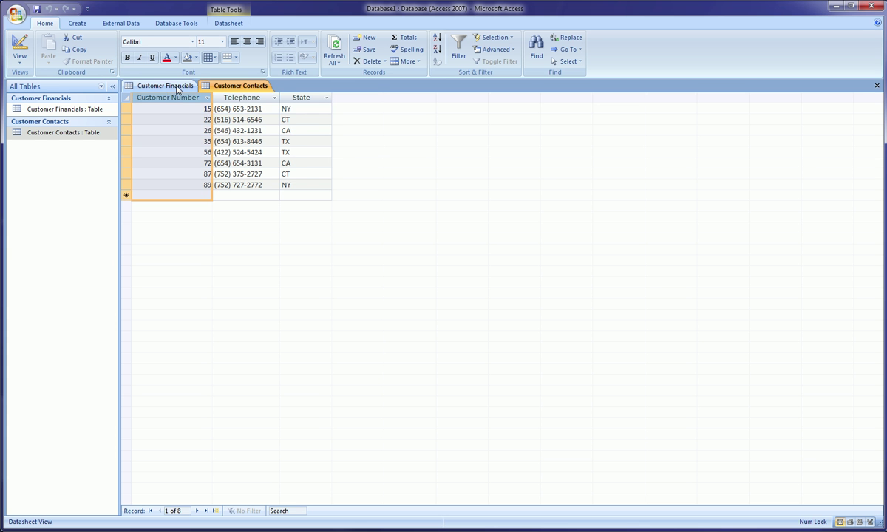
click(178, 87)
click(177, 99)
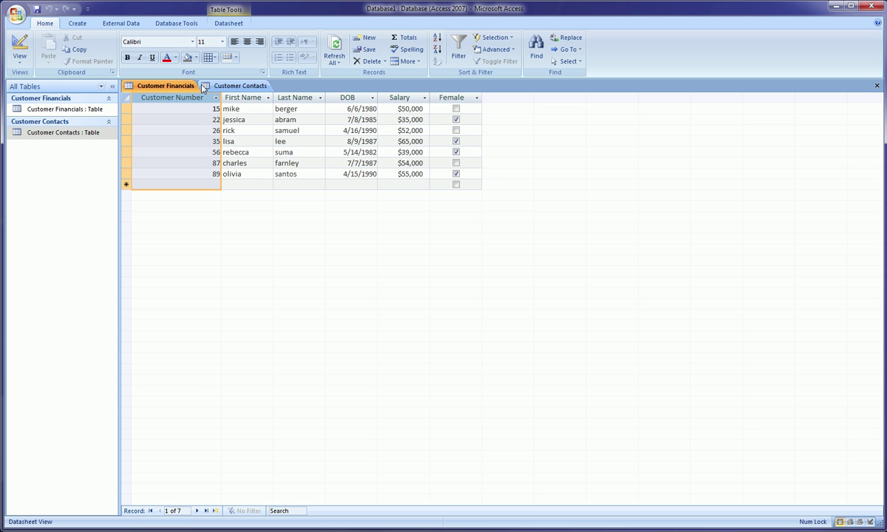
click(208, 87)
click(189, 87)
click(208, 86)
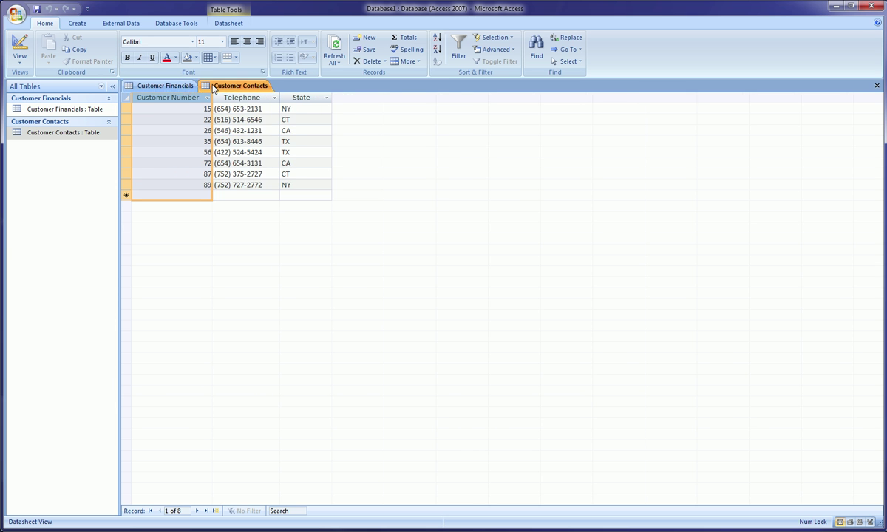
click(189, 87)
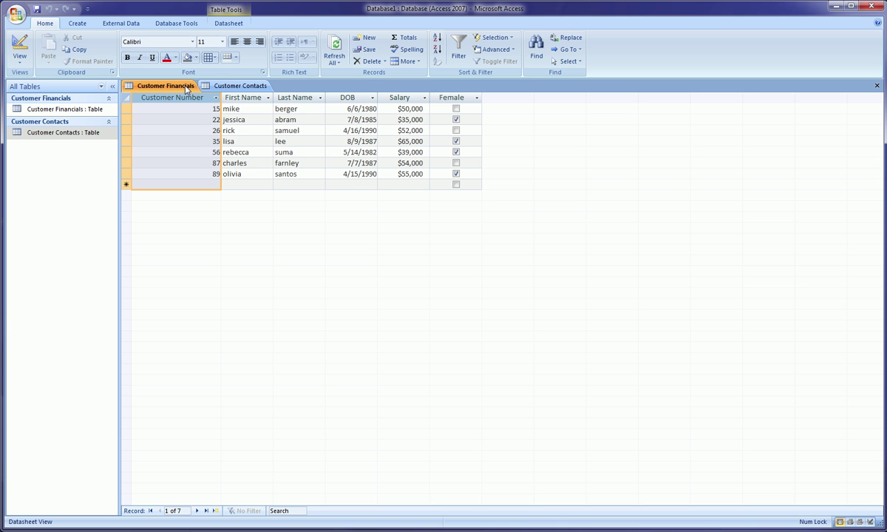
click(222, 86)
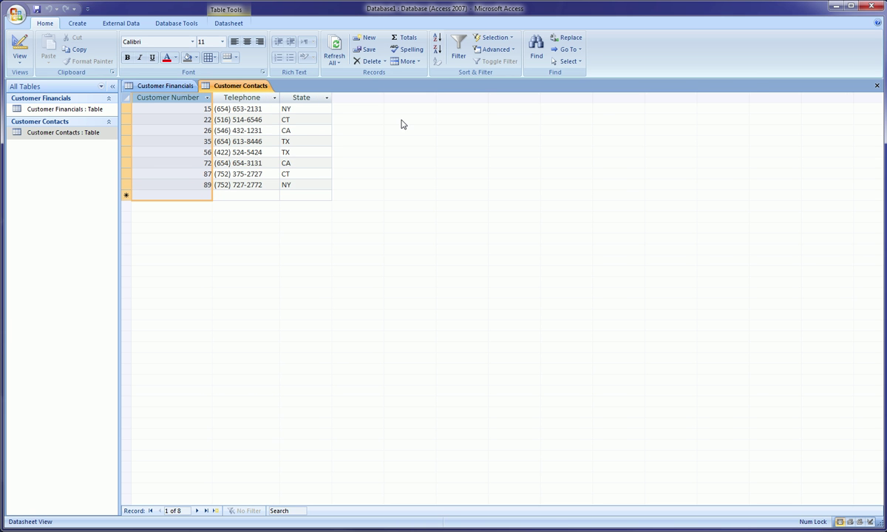
Step: Close both tables and create a new blank query in Design view
click(877, 87)
click(878, 86)
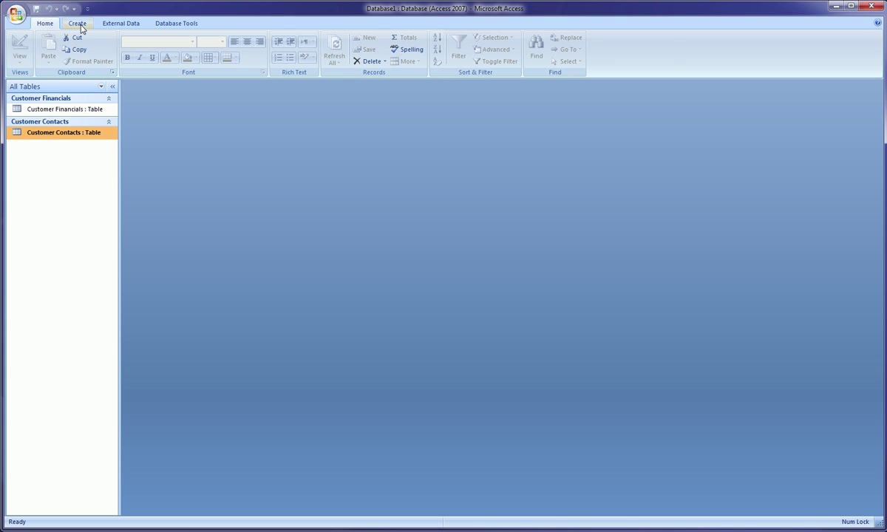
click(79, 24)
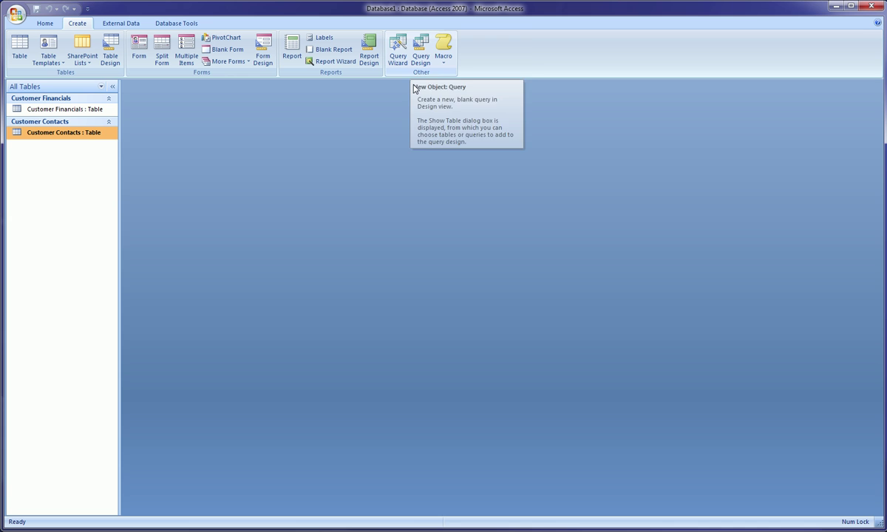
click(419, 56)
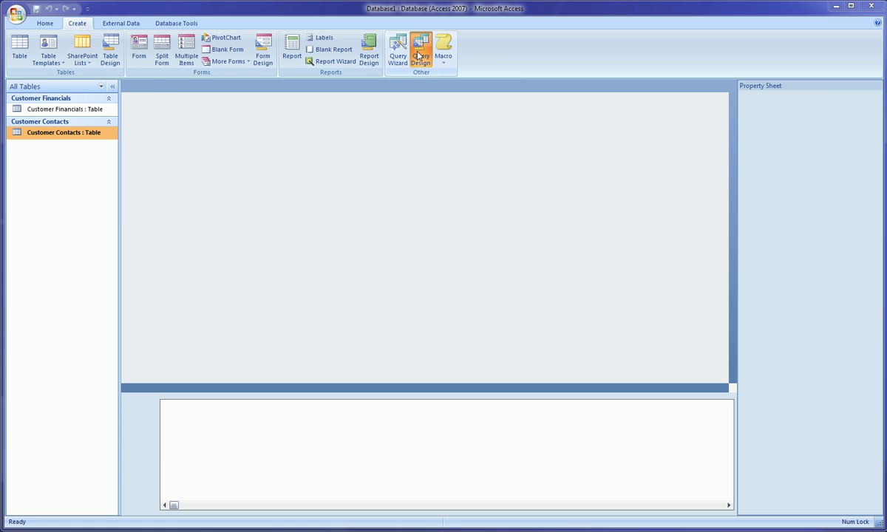
Step: Add the Customer Contacts and Customer Financials tables to the query design and close the table picker
drag(381, 185, 314, 114)
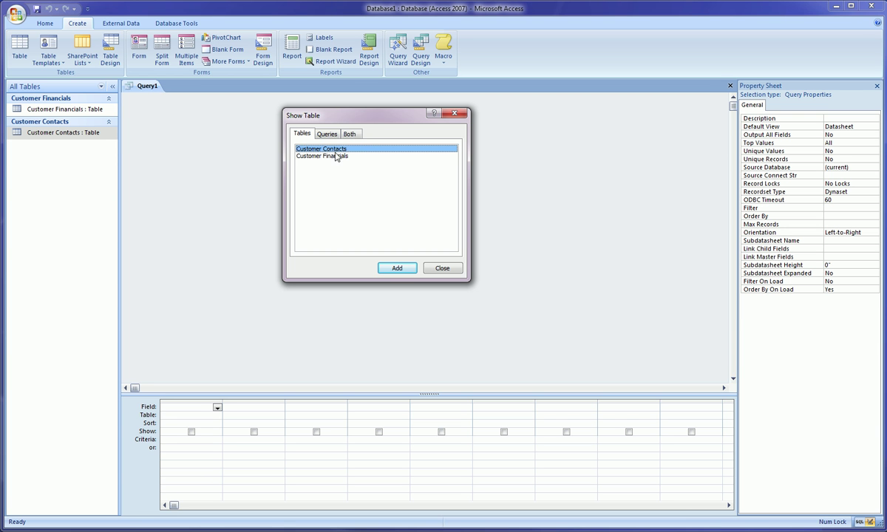
click(311, 155)
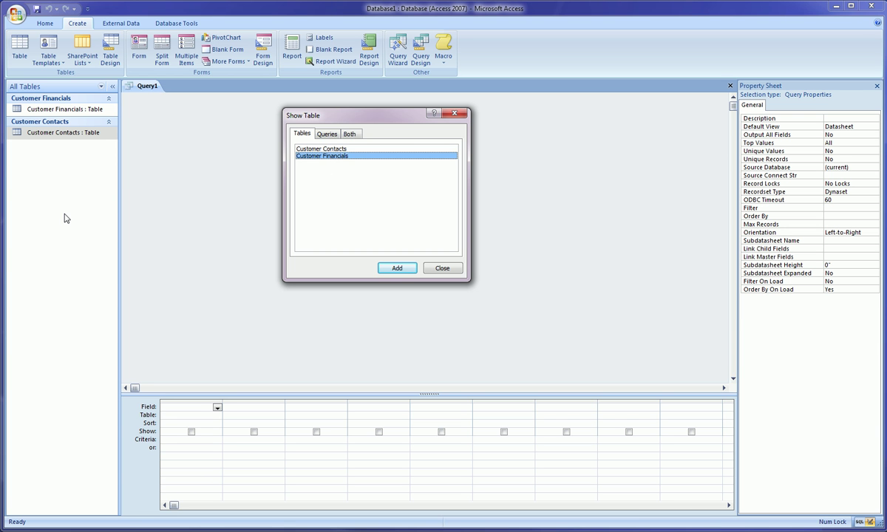
click(335, 149)
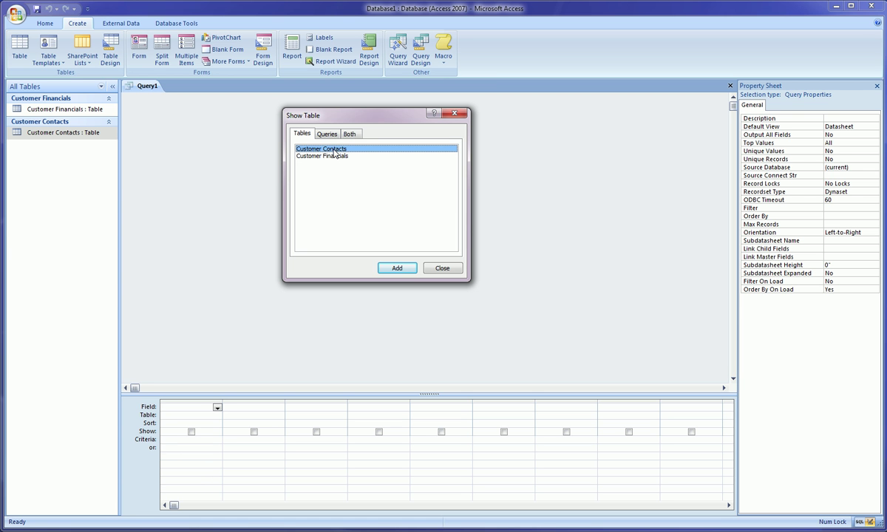
double_click(335, 150)
double_click(332, 156)
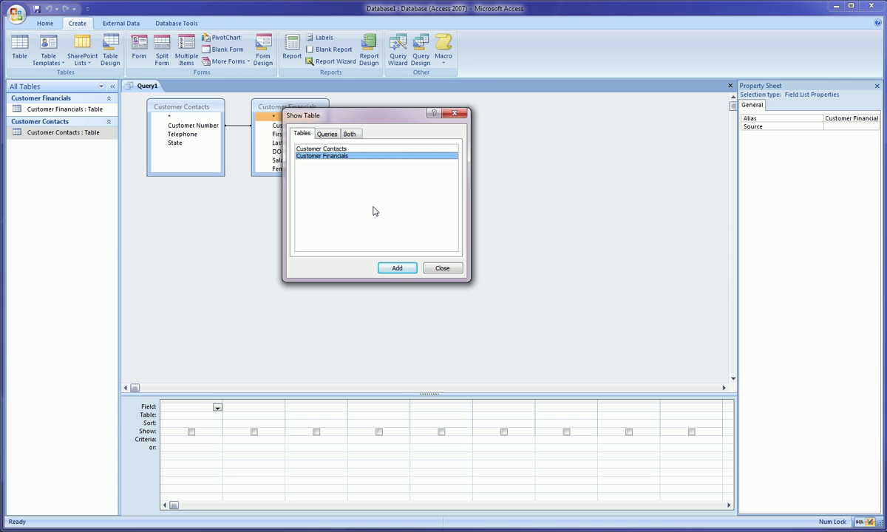
click(441, 270)
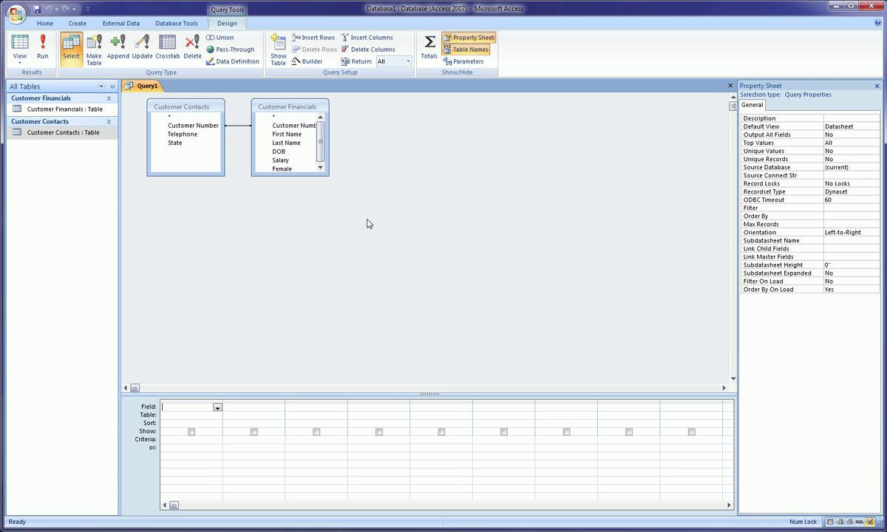
Step: Enlarge both table field lists in the query design and move Customer Financials farther away from Customer Contacts
drag(328, 176, 375, 224)
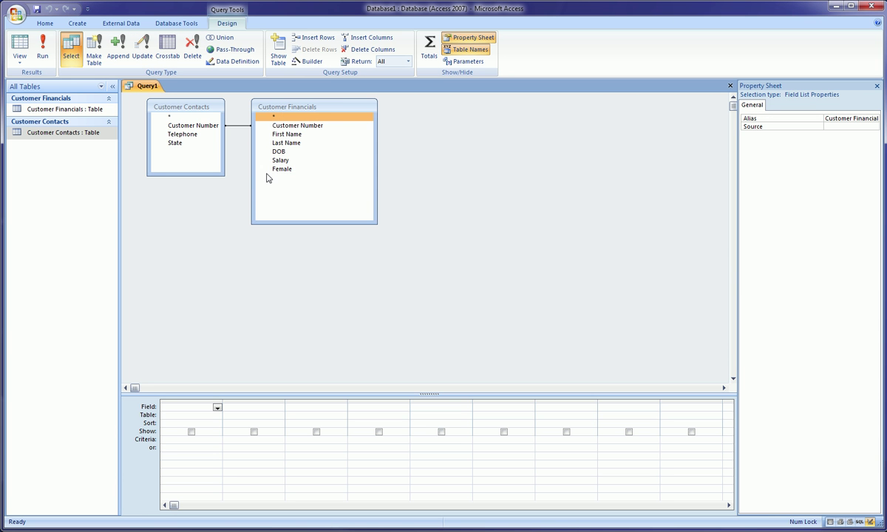
drag(223, 175, 240, 222)
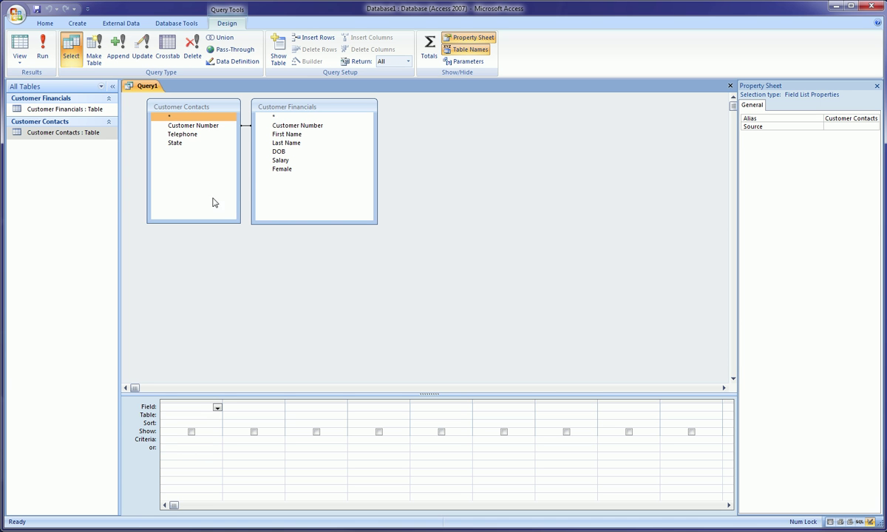
drag(233, 222, 235, 222)
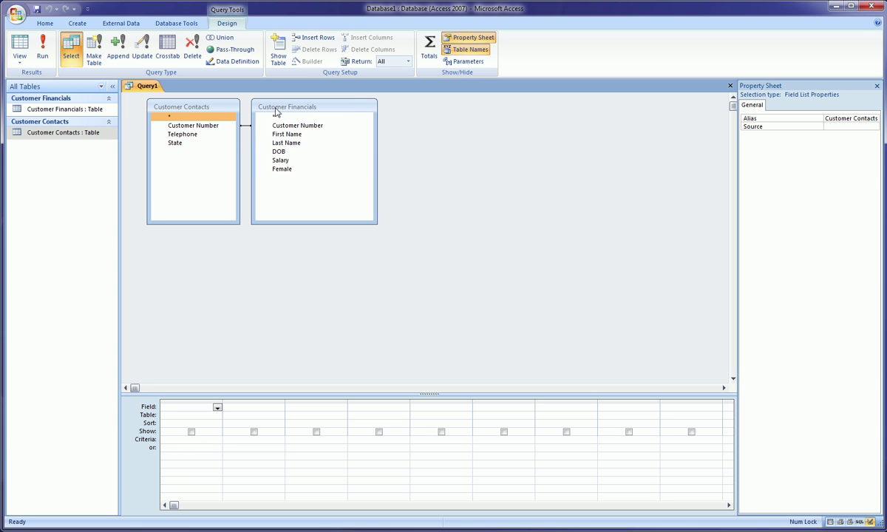
drag(342, 106, 450, 107)
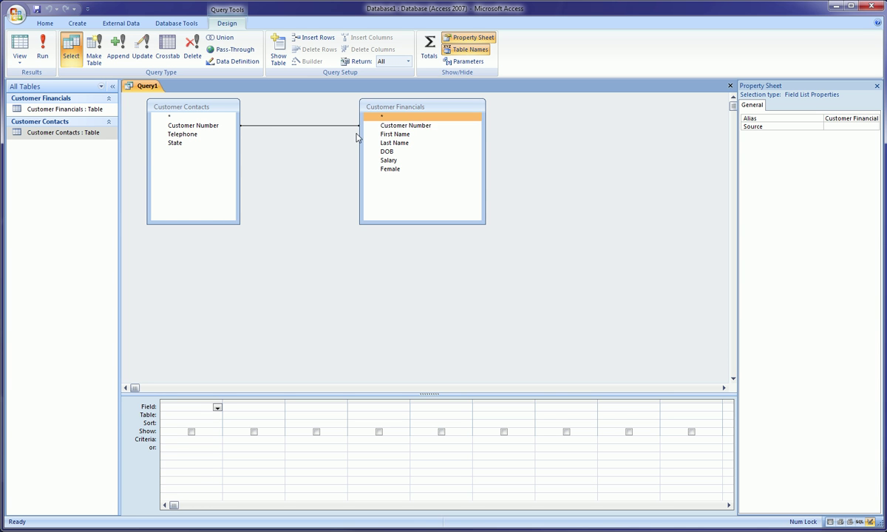
Step: Try linking Customer Number in Customer Contacts to Customer Number in Customer Financials over the existing join
click(323, 128)
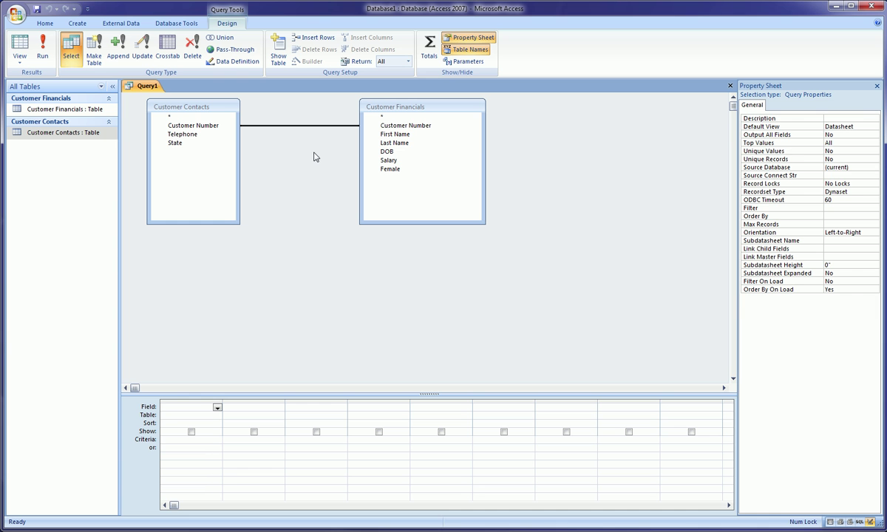
click(208, 126)
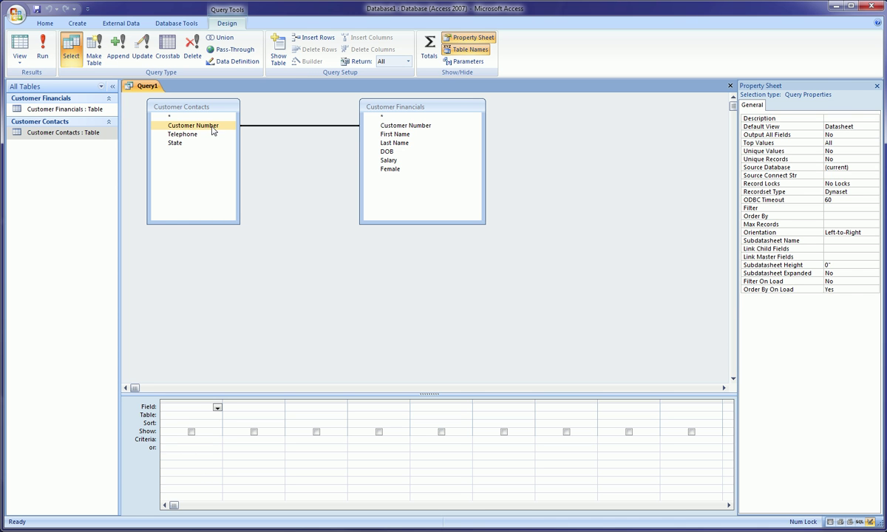
drag(265, 132, 389, 129)
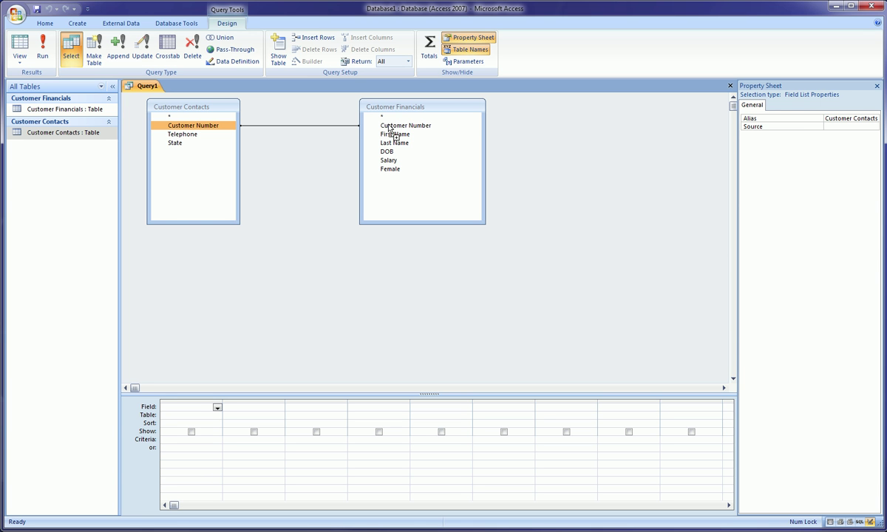
drag(389, 128, 390, 129)
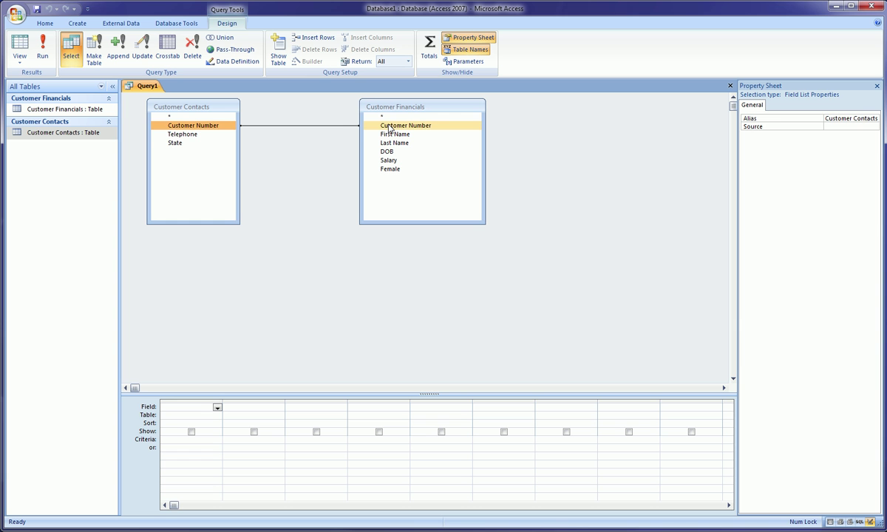
click(327, 131)
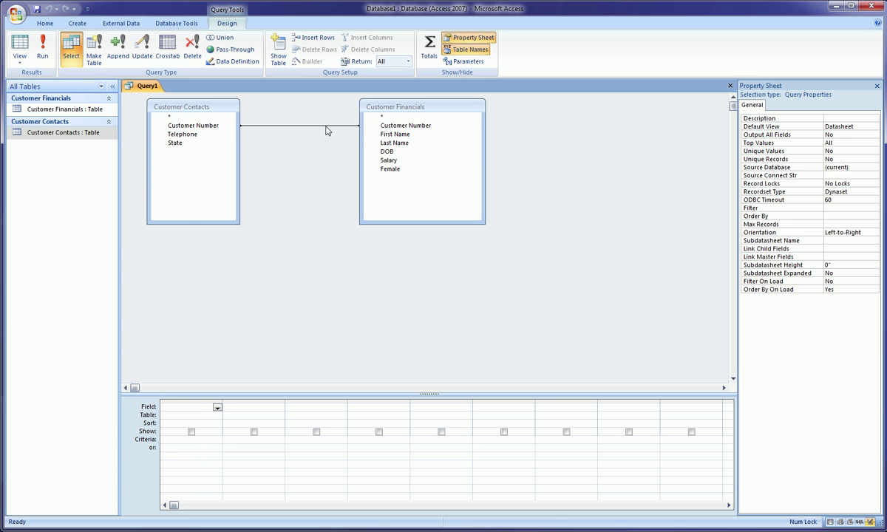
Step: Delete the join between the tables and recreate it from Customer Number in Customer Contacts to Customer Number in Customer Financials
click(329, 126)
key(Tab)
click(329, 130)
key(Delete)
drag(218, 129, 233, 126)
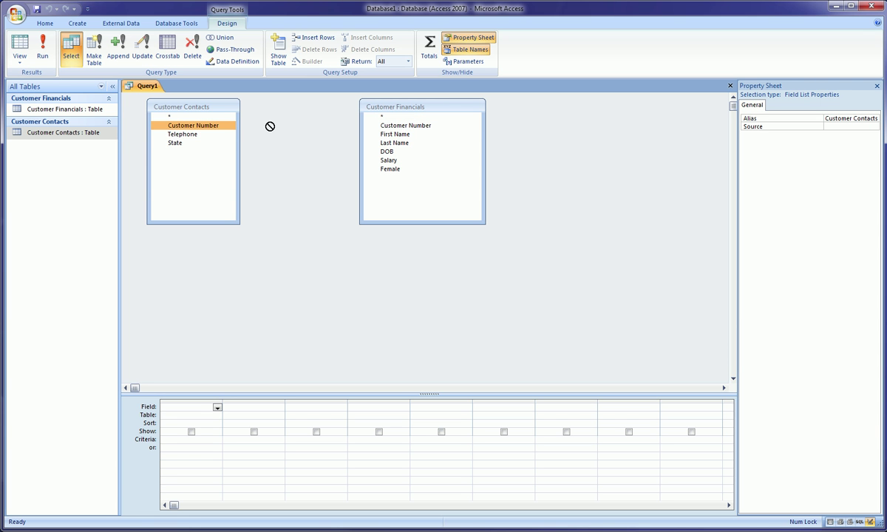
drag(270, 126, 399, 128)
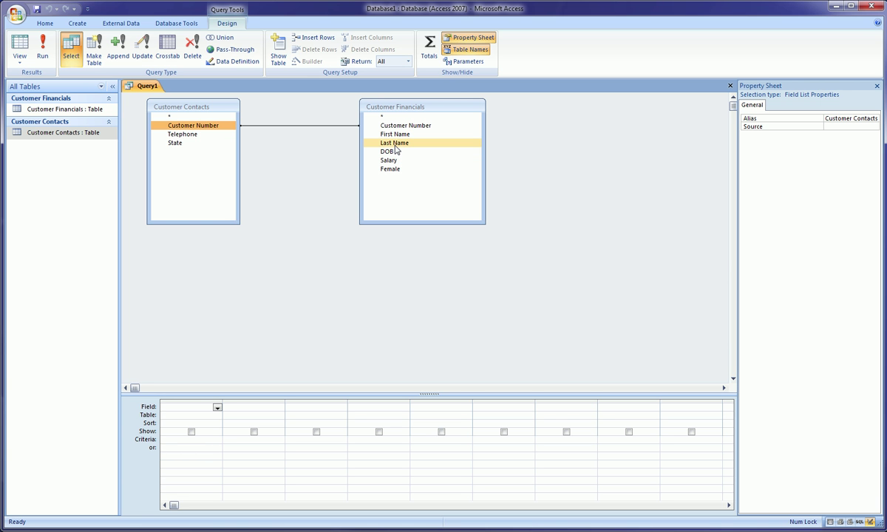
Step: Add Last Name and DOB from Customer Financials, Telephone from Customer Contacts, and Salary from Customer Financials to the query grid, in that order
click(394, 144)
double_click(397, 151)
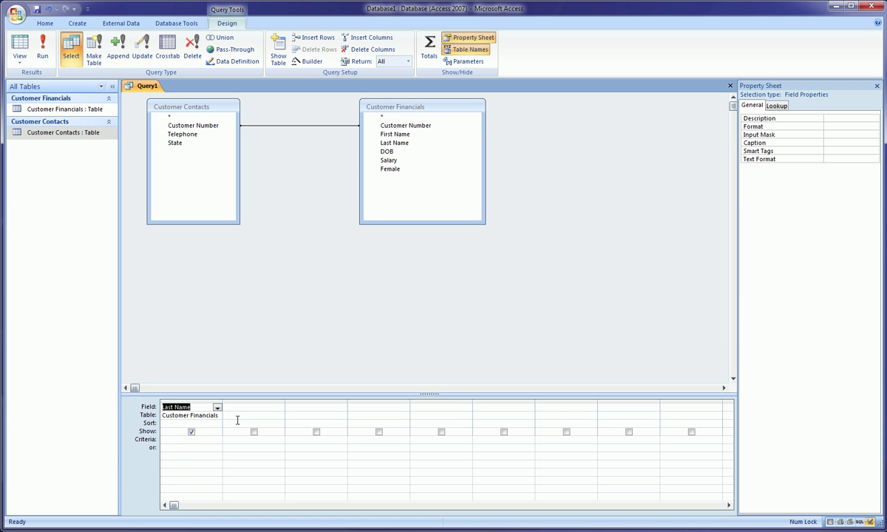
click(370, 150)
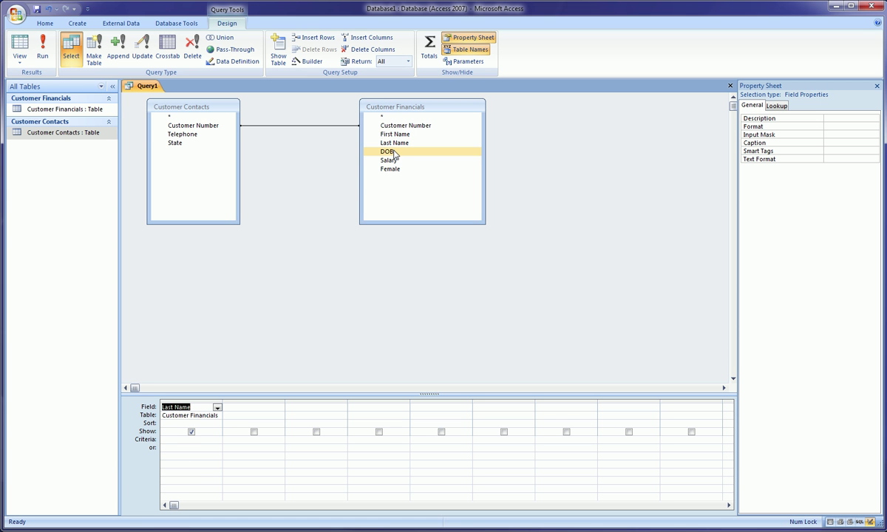
double_click(388, 152)
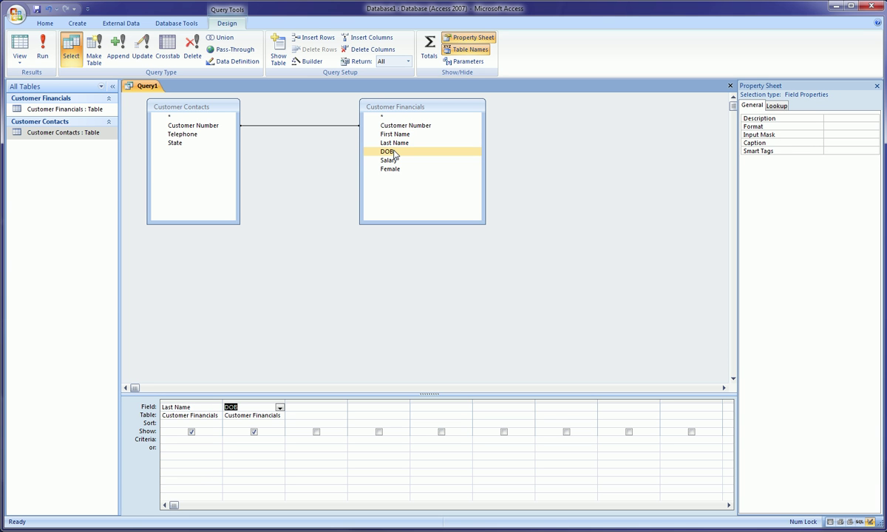
click(188, 136)
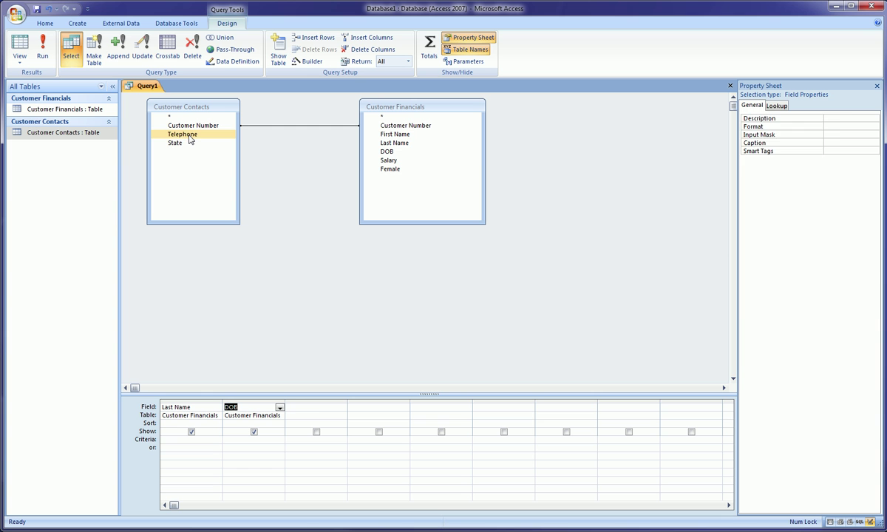
double_click(190, 140)
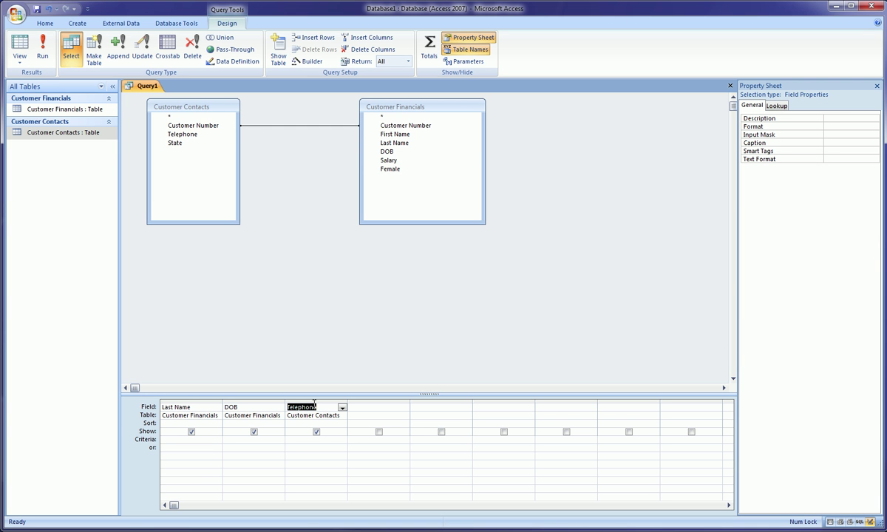
click(389, 160)
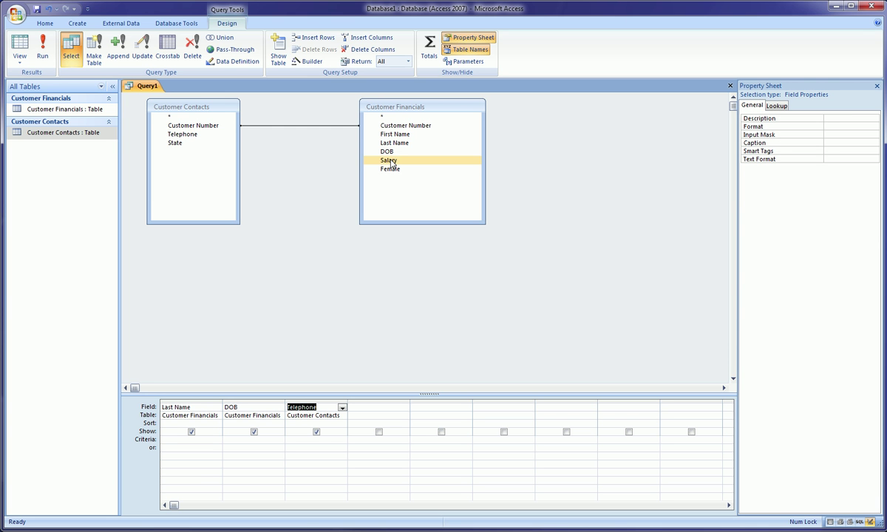
double_click(390, 160)
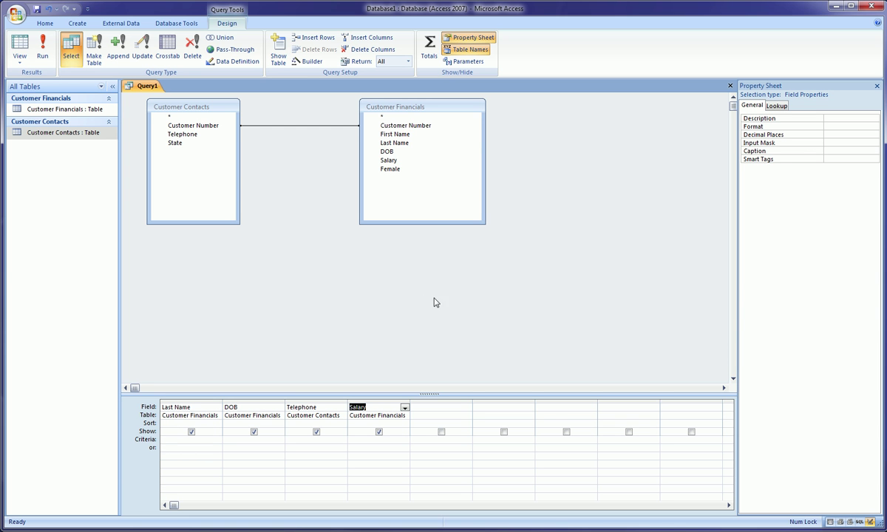
Step: Run the query and widen the DOB column slightly in the resulting datasheet
click(435, 115)
drag(180, 394, 195, 368)
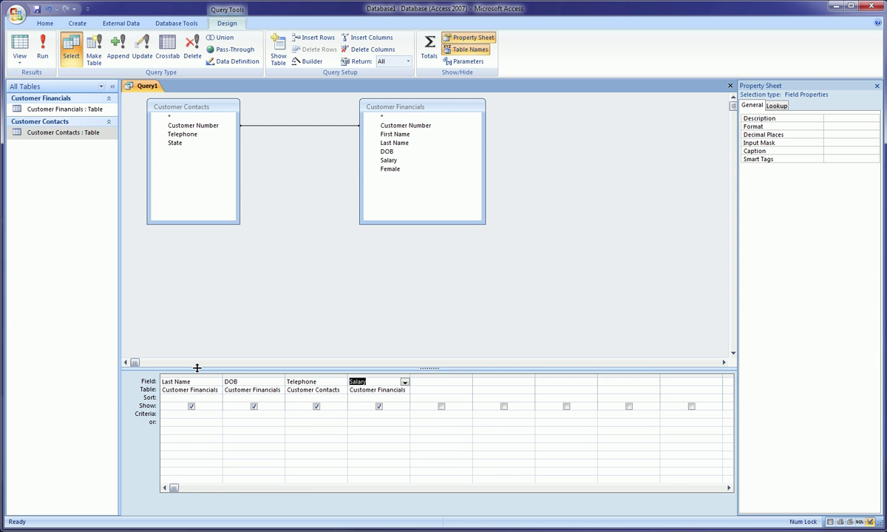
click(42, 56)
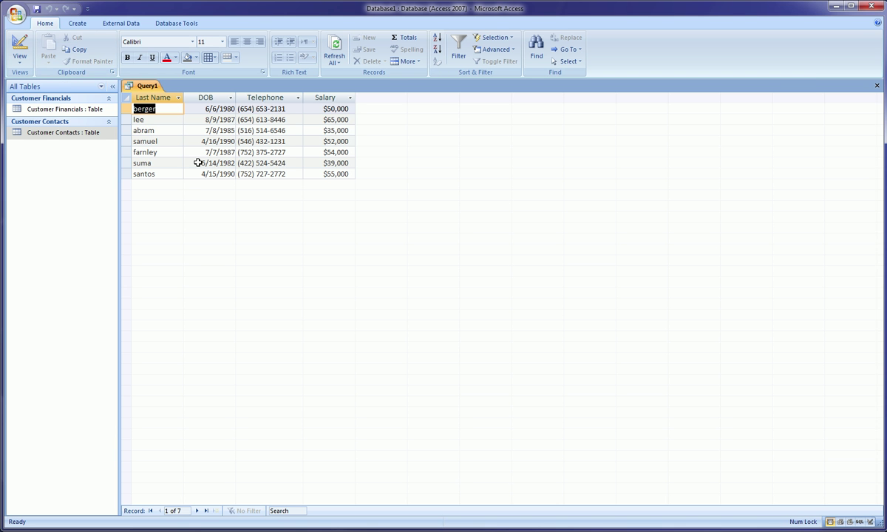
drag(235, 97, 244, 97)
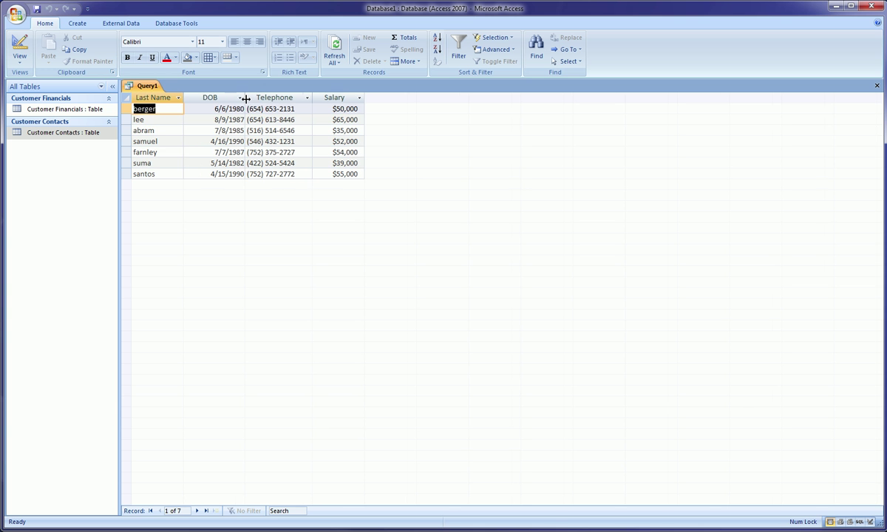
Step: Examine the Last Name, DOB, Telephone and Salary columns of the query results one by one and together
click(157, 97)
click(196, 95)
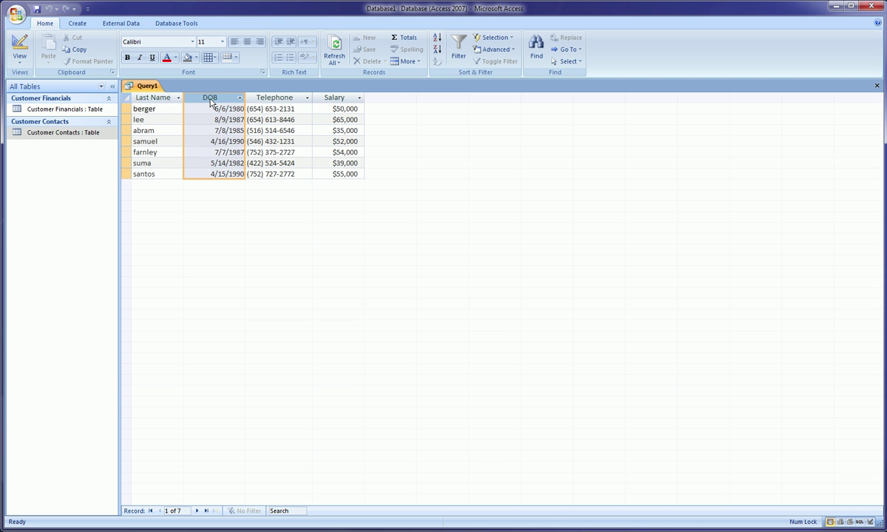
click(263, 99)
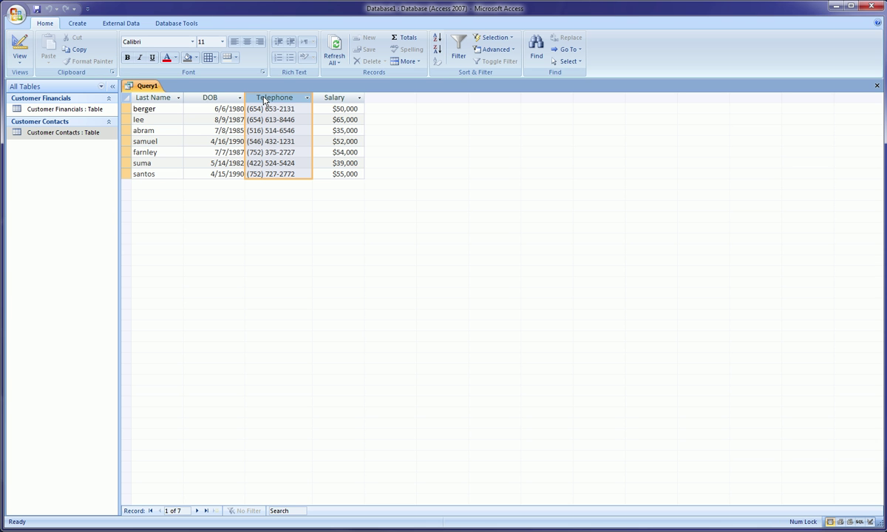
click(332, 97)
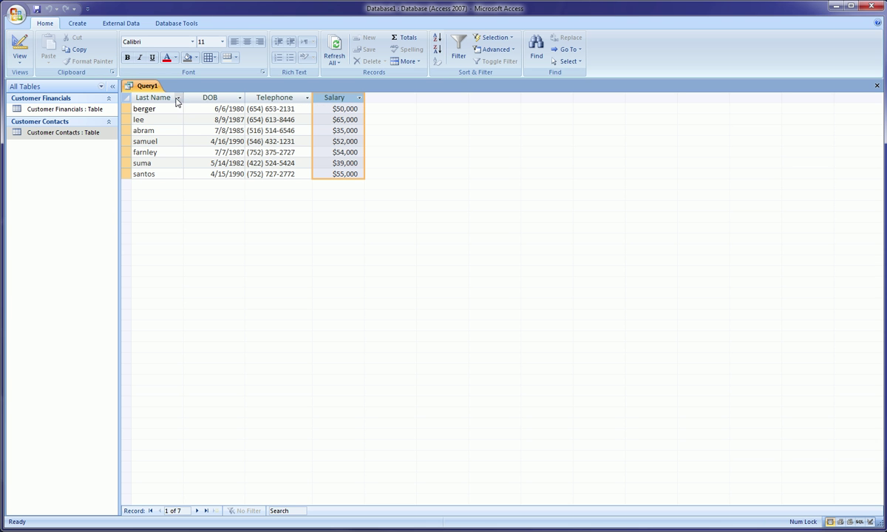
drag(141, 95, 329, 93)
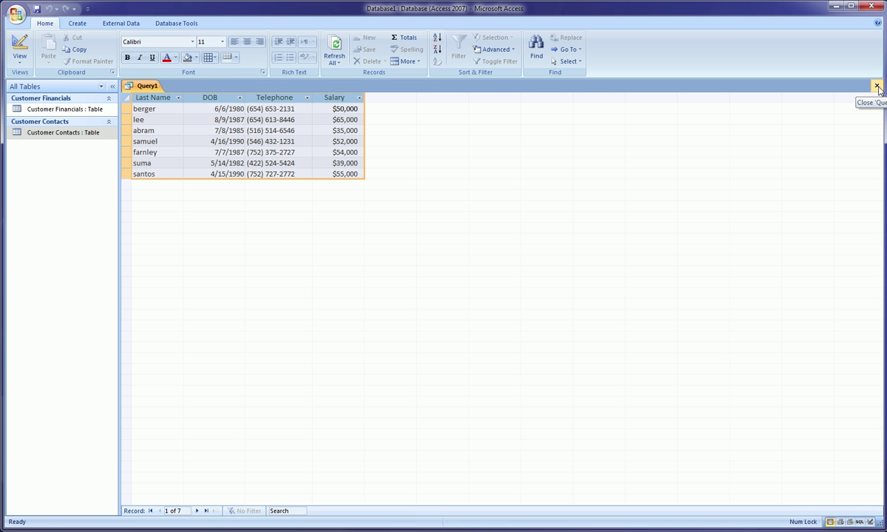
Step: Switch the query repeatedly between Design view and Datasheet view to compare its setup with its results, ending in Datasheet view
click(20, 58)
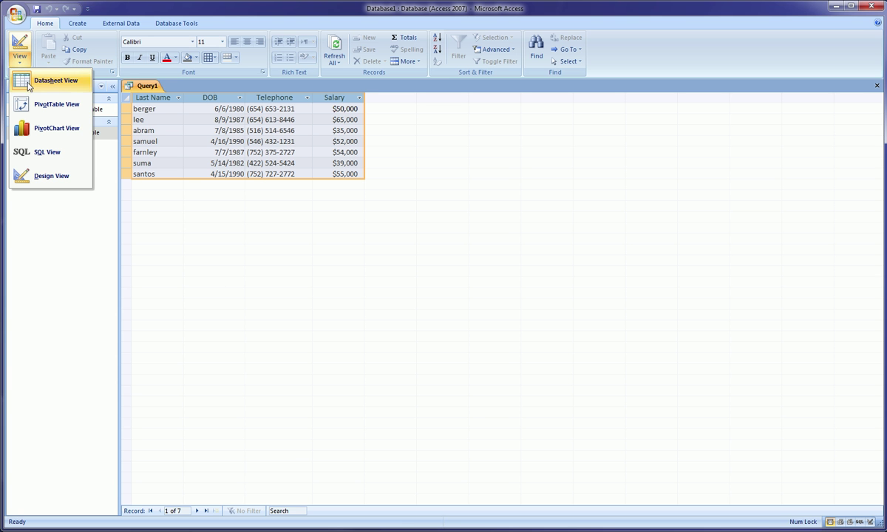
click(30, 175)
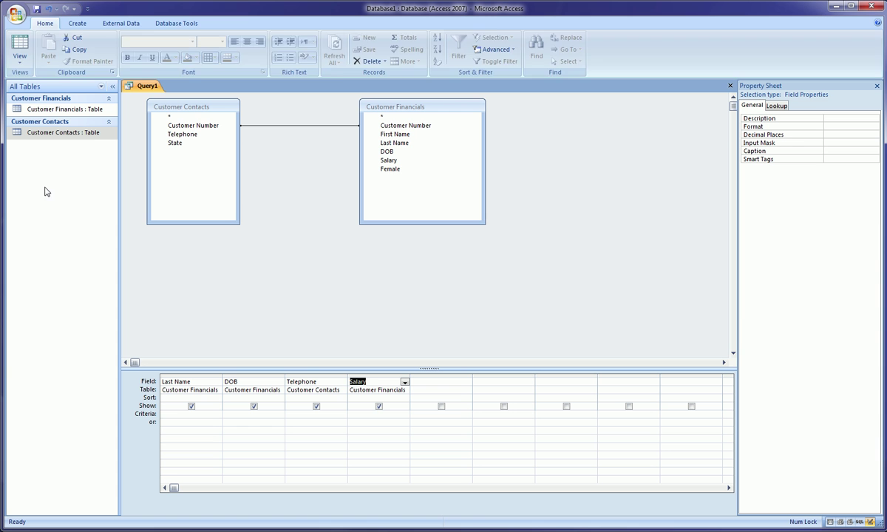
click(20, 58)
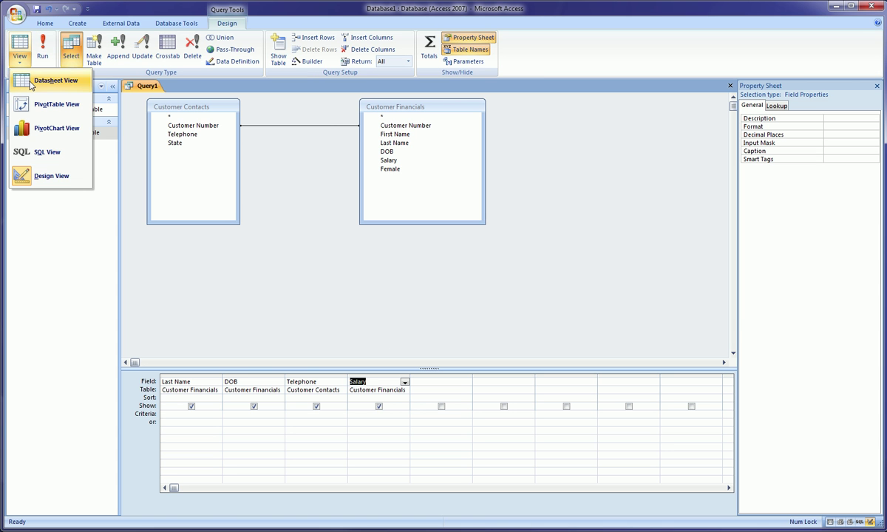
click(31, 82)
click(20, 58)
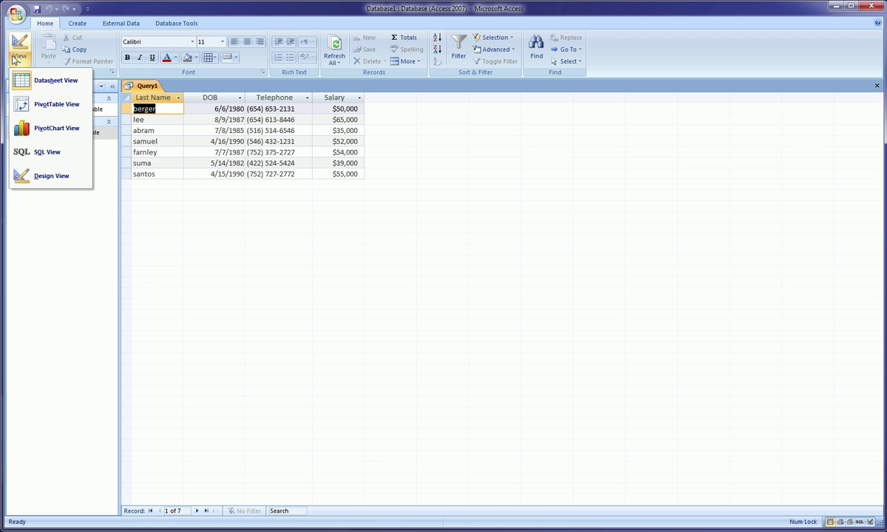
click(41, 175)
click(20, 53)
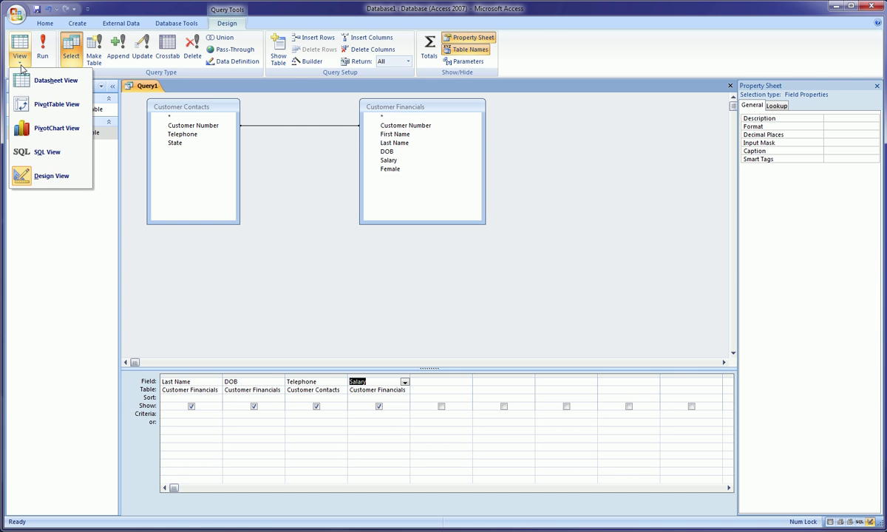
click(27, 82)
click(20, 55)
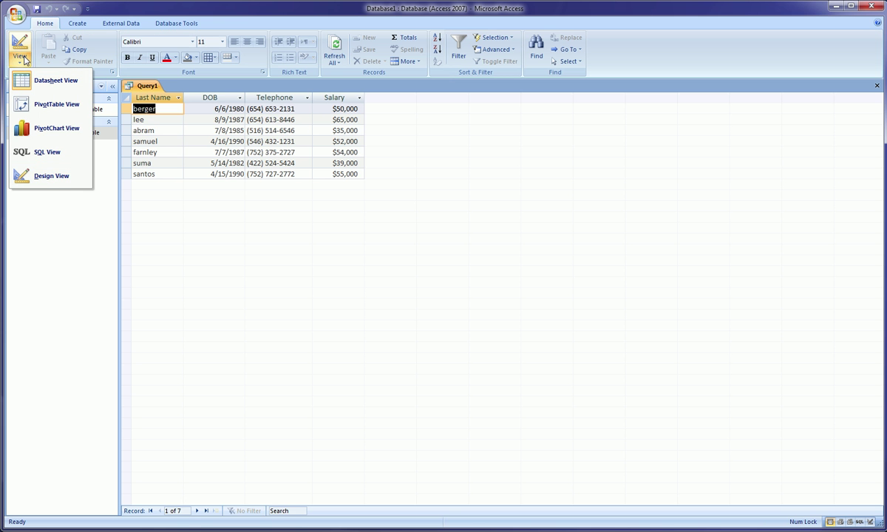
click(44, 176)
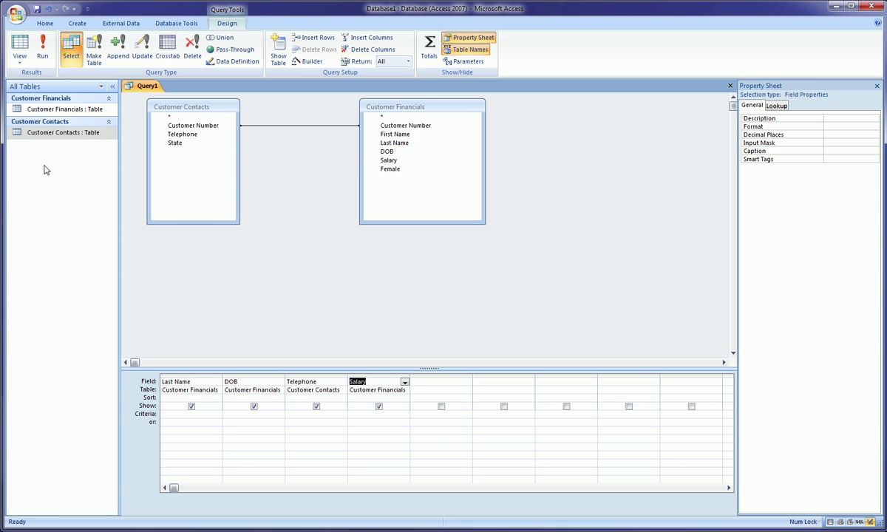
click(20, 57)
click(41, 80)
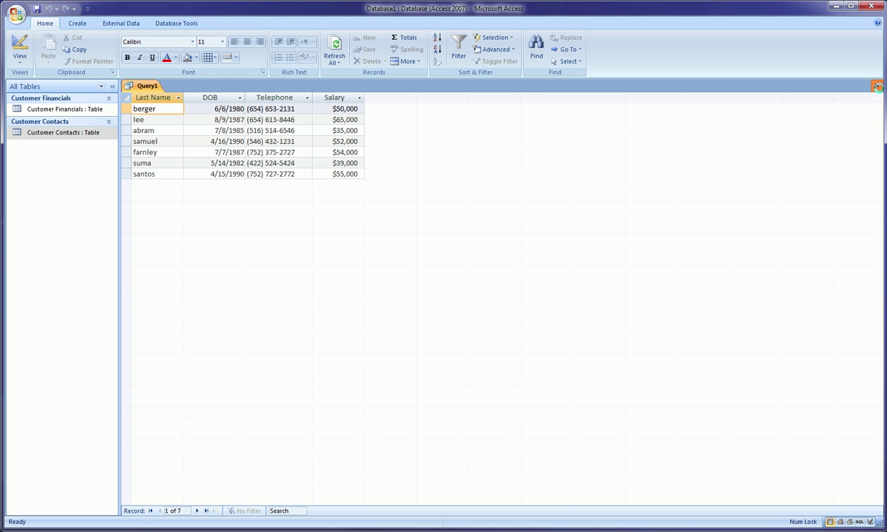
Step: Close the query and save it under the name Query Ex 1
click(877, 86)
drag(138, 260, 424, 203)
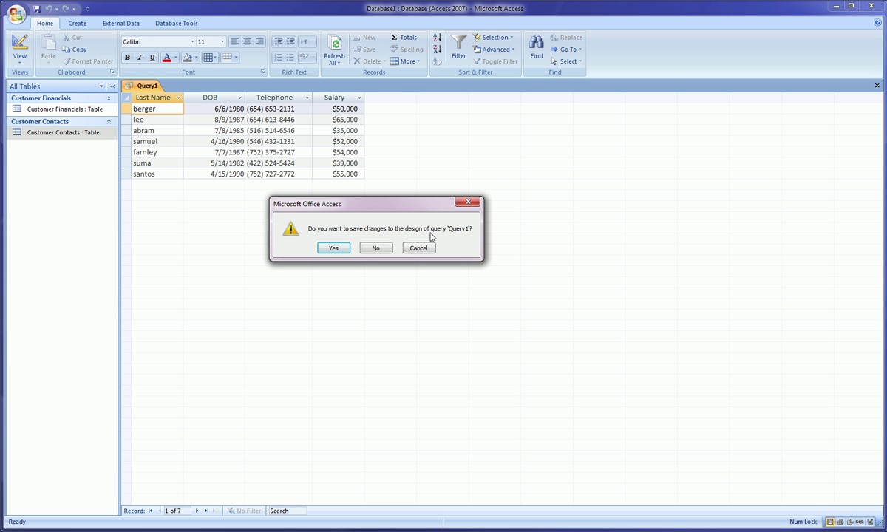
click(346, 251)
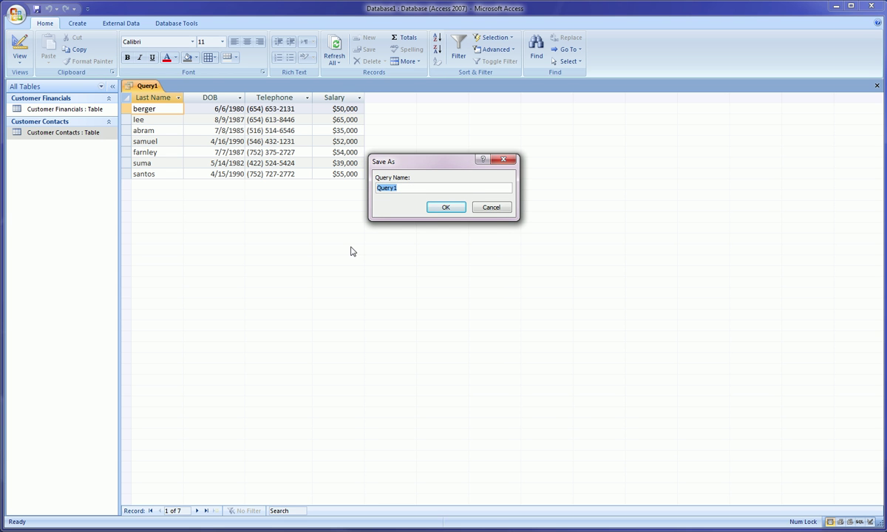
text(Q)
click(446, 207)
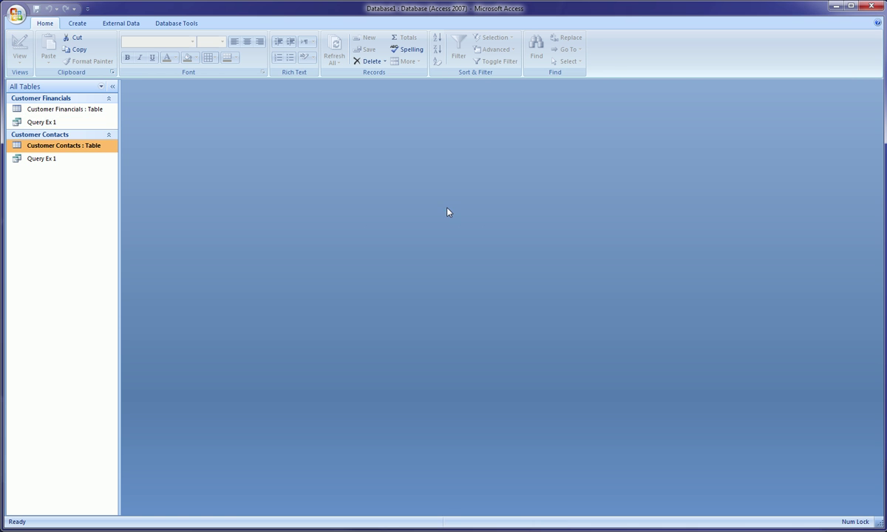
Step: Open the saved Query Ex 1 together with the Customer Financials and Customer Contacts tables
click(60, 124)
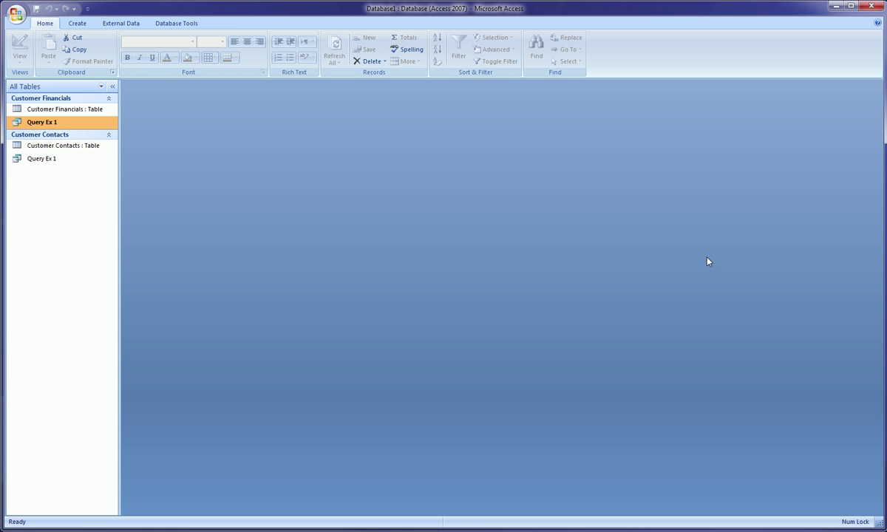
double_click(44, 122)
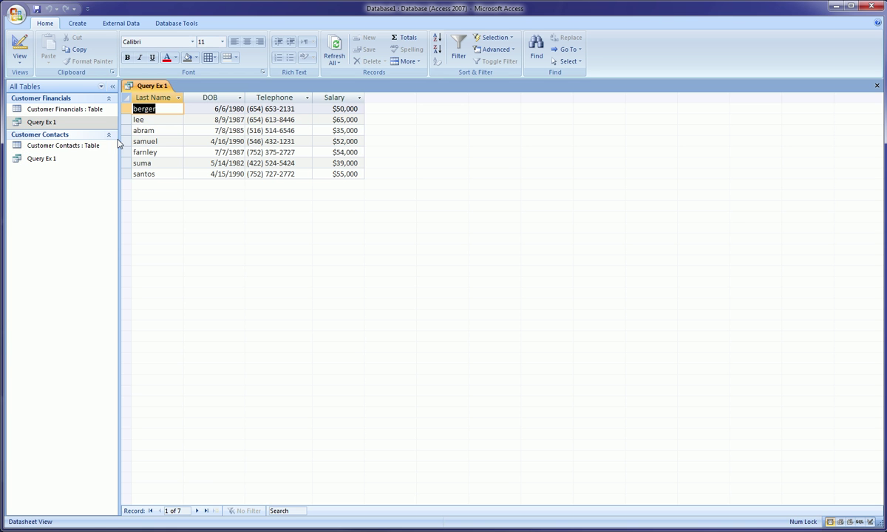
double_click(74, 110)
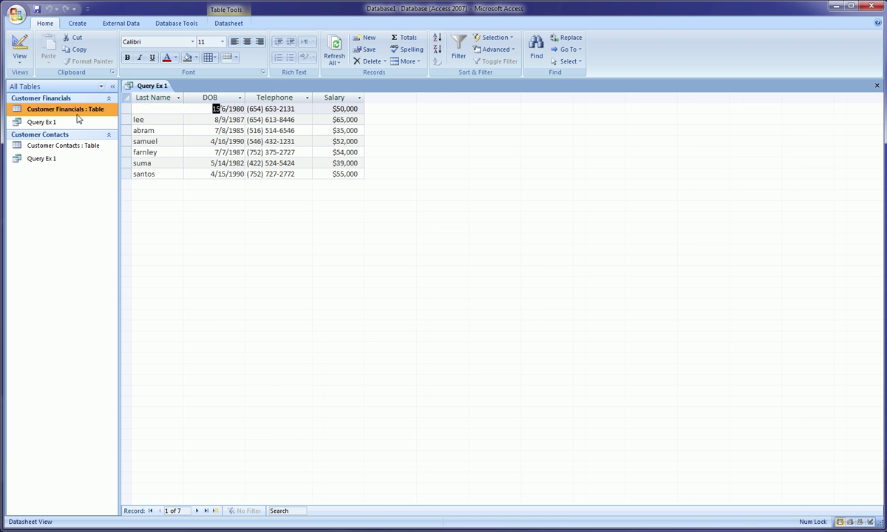
double_click(65, 146)
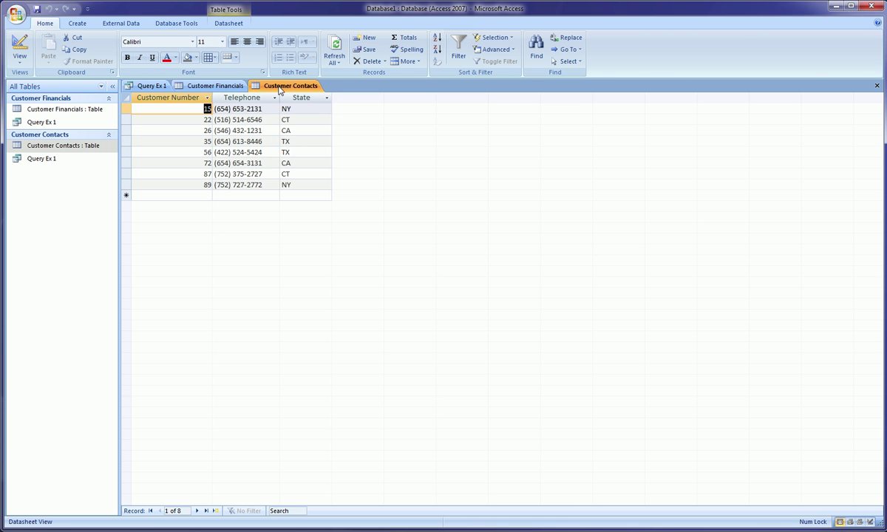
Step: Compare the Query Ex 1 results with the Customer Financials and Customer Contacts source tables, returning to the query
click(217, 86)
click(151, 86)
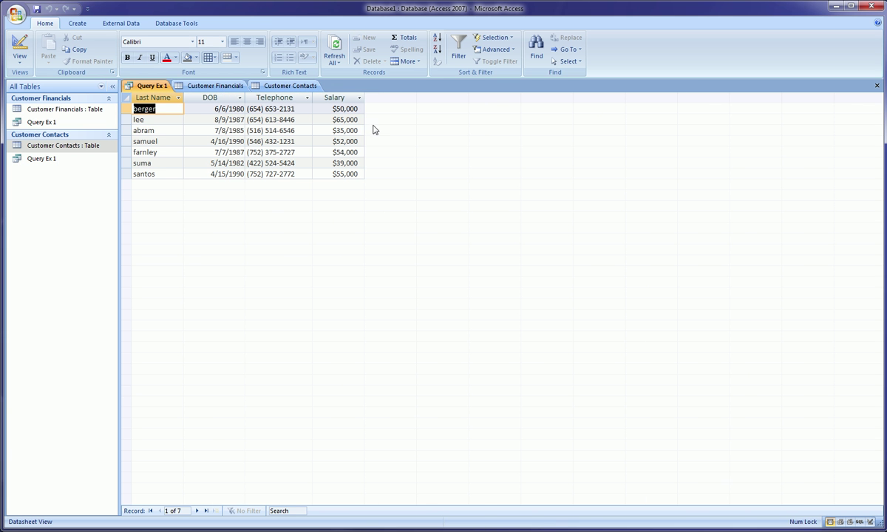
click(218, 86)
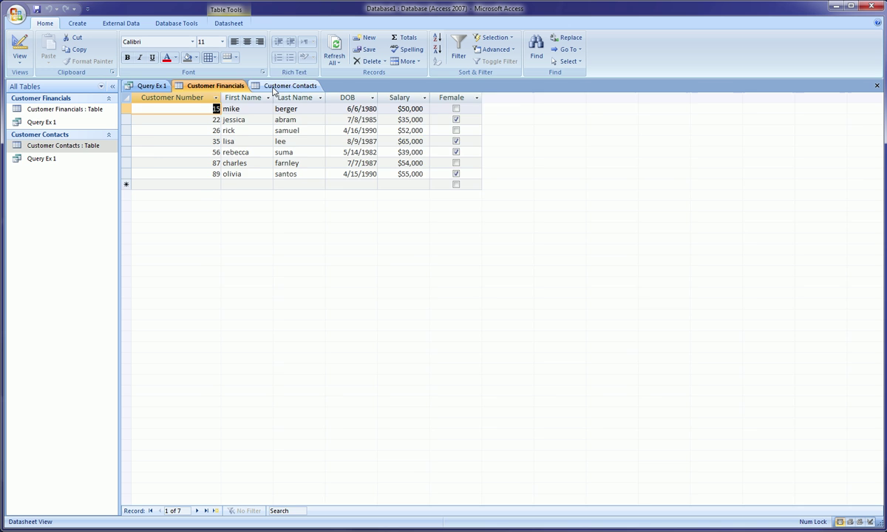
click(287, 86)
click(229, 87)
click(157, 86)
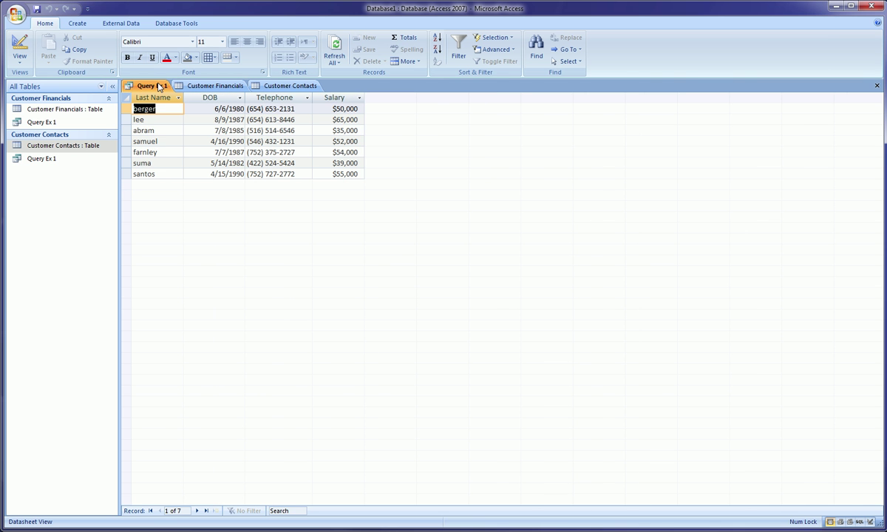